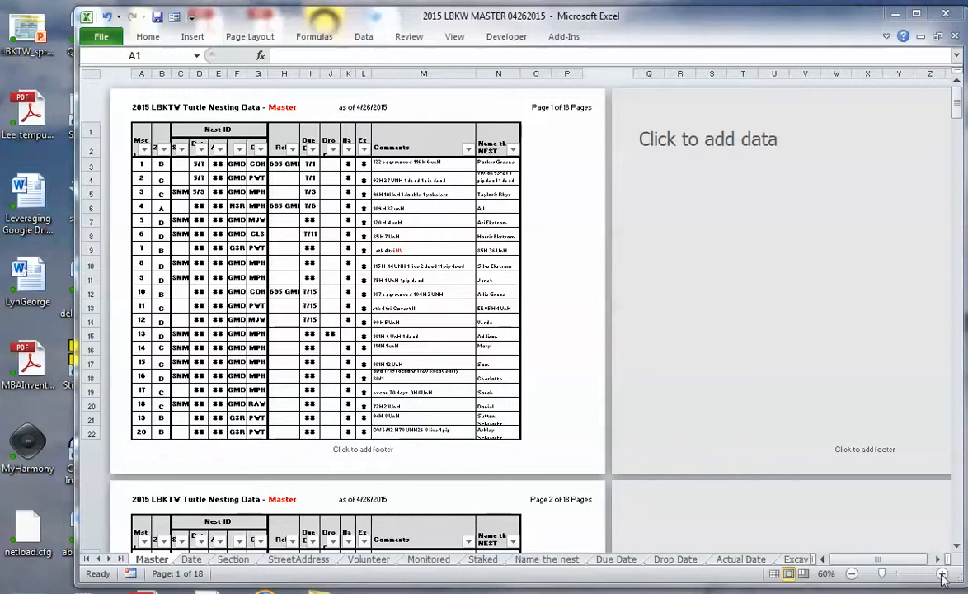
Step: Look through the nesting records on the Master sheet and enlarge its view to 100%
click(561, 396)
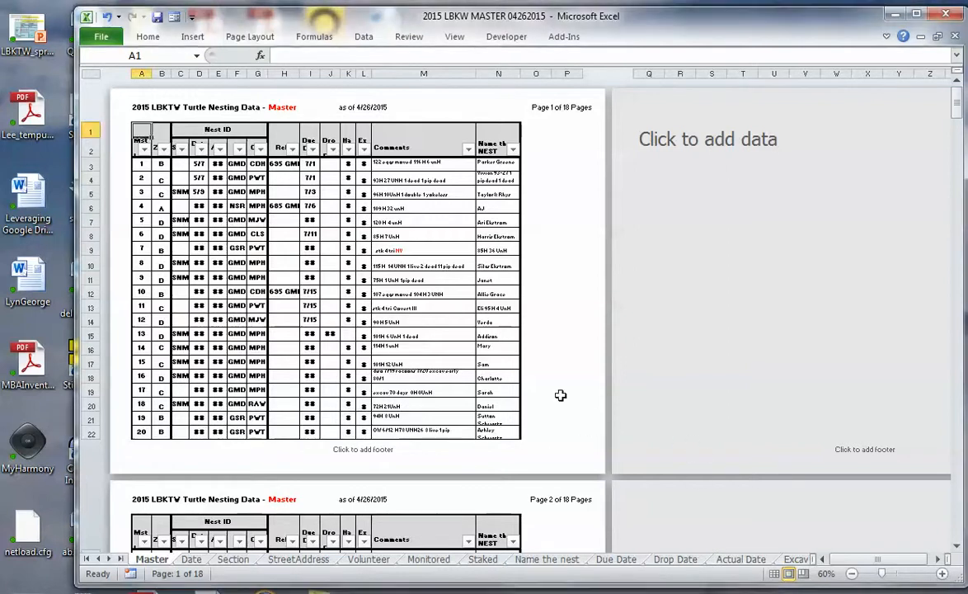
scroll(558, 396, down, 4)
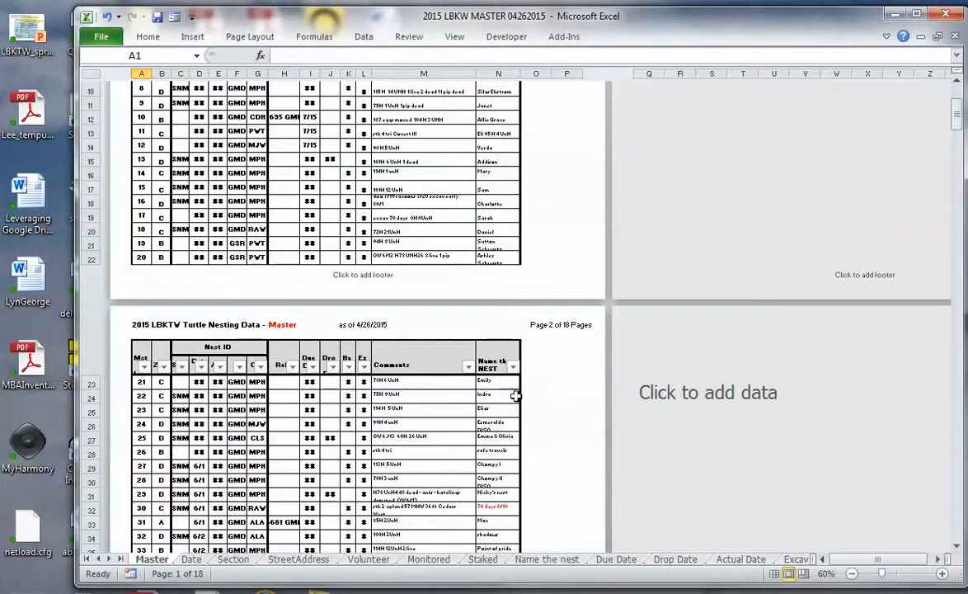
scroll(523, 367, down, 4)
scroll(523, 367, up, 8)
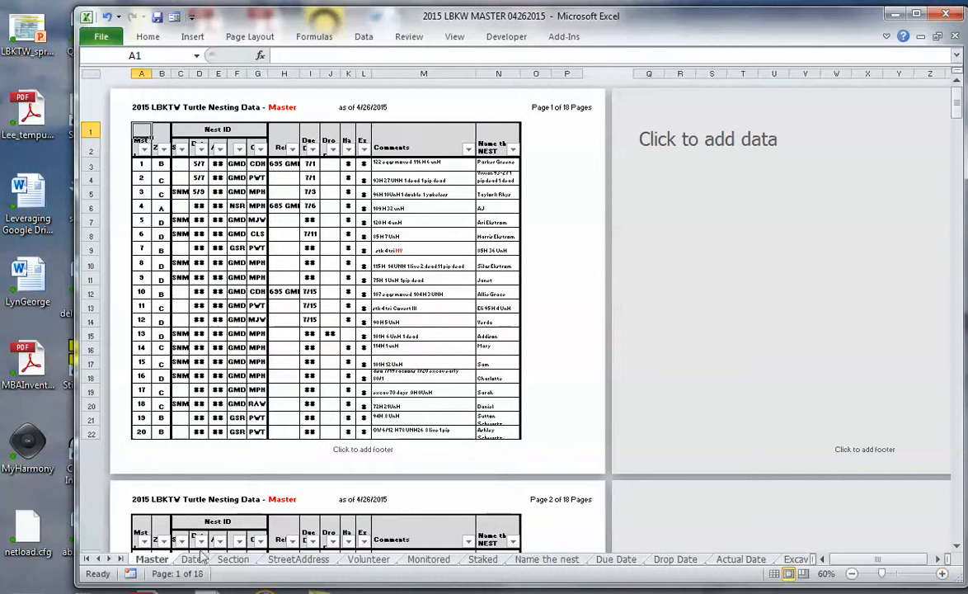
click(943, 574)
click(943, 574)
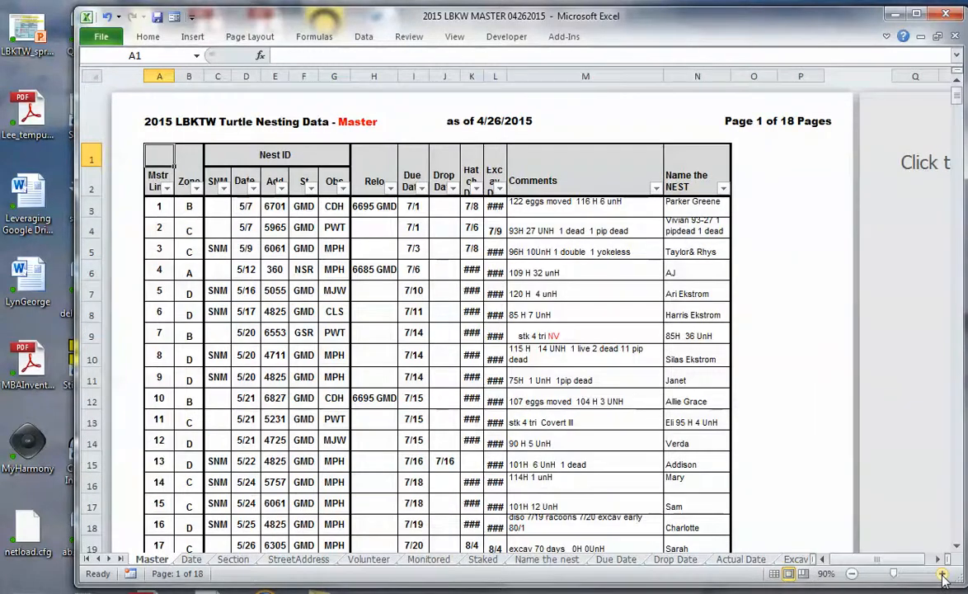
click(943, 574)
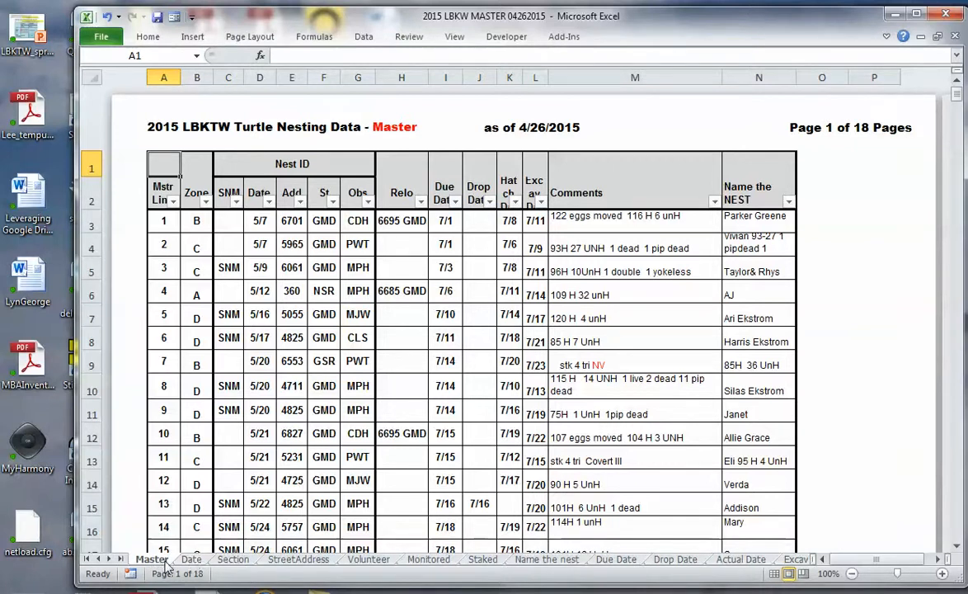
Step: Review the nesting data on the Date, Section, StreetAddress, Volunteer, Monitored and Staked sheets in turn
click(191, 559)
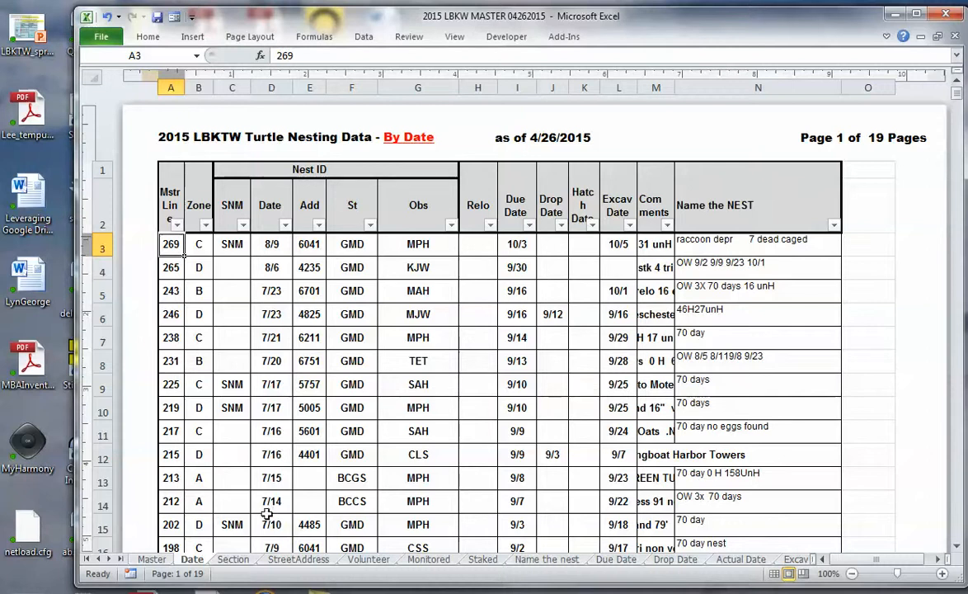
click(233, 559)
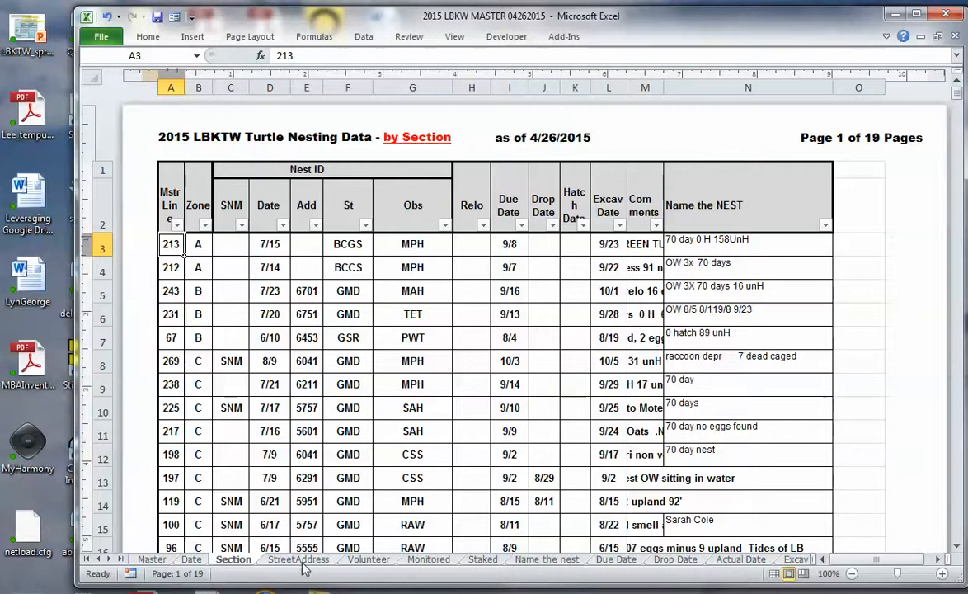
key(ctrl+Page_Down)
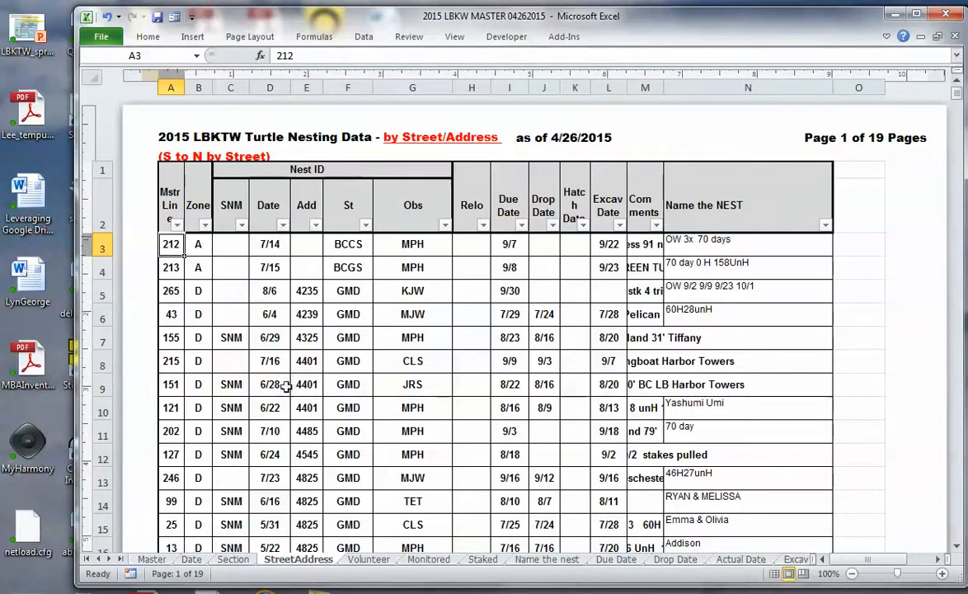
click(369, 559)
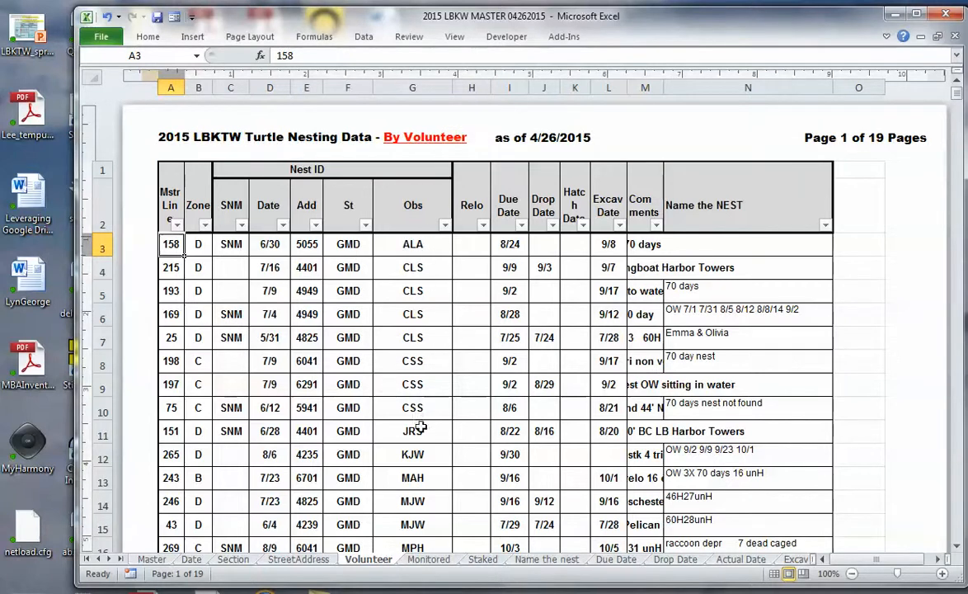
click(430, 560)
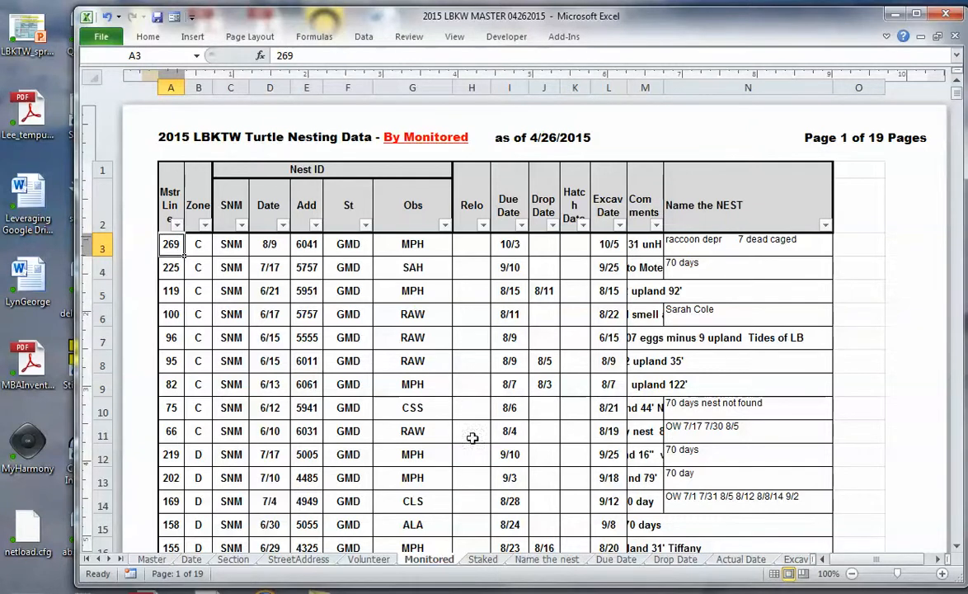
click(484, 560)
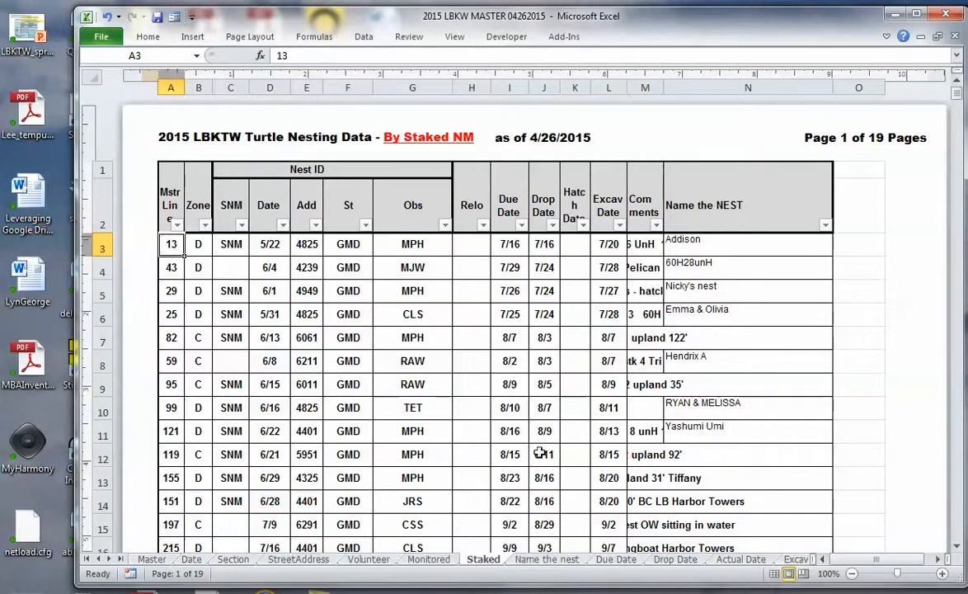
Step: Review the Name the nest, Due Date, Drop Date, Actual Date and Excav Date sheets in turn
click(544, 560)
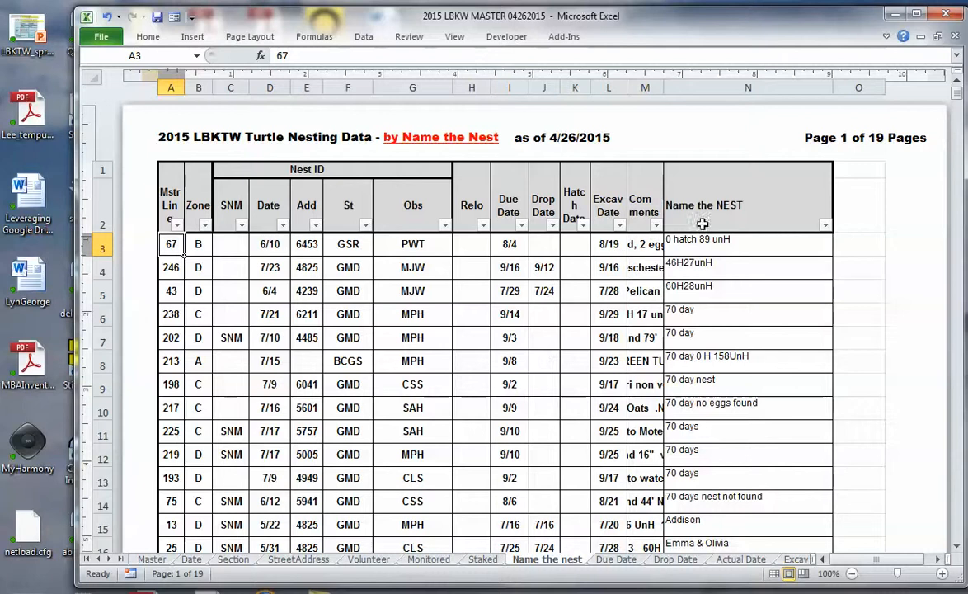
click(618, 559)
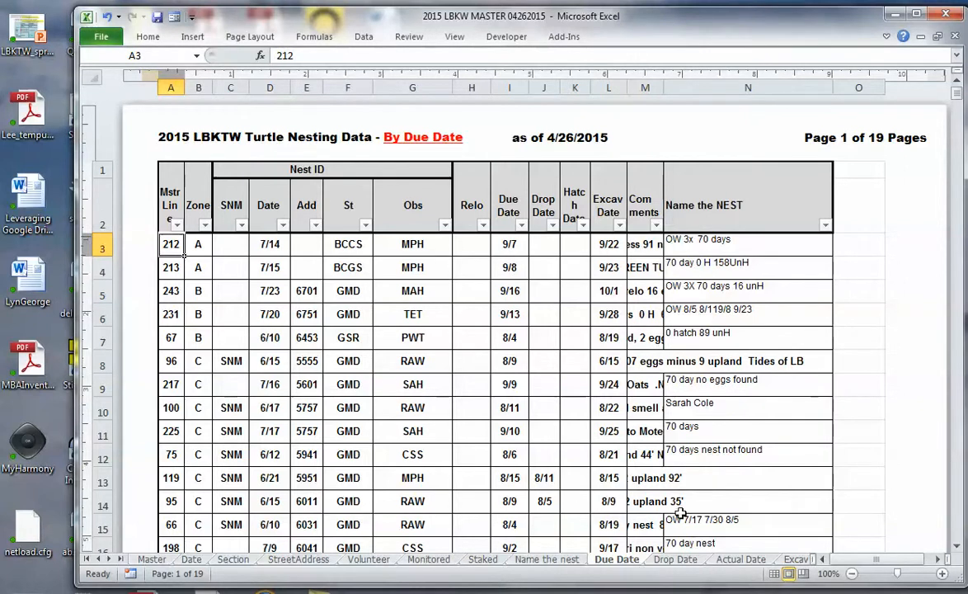
click(674, 560)
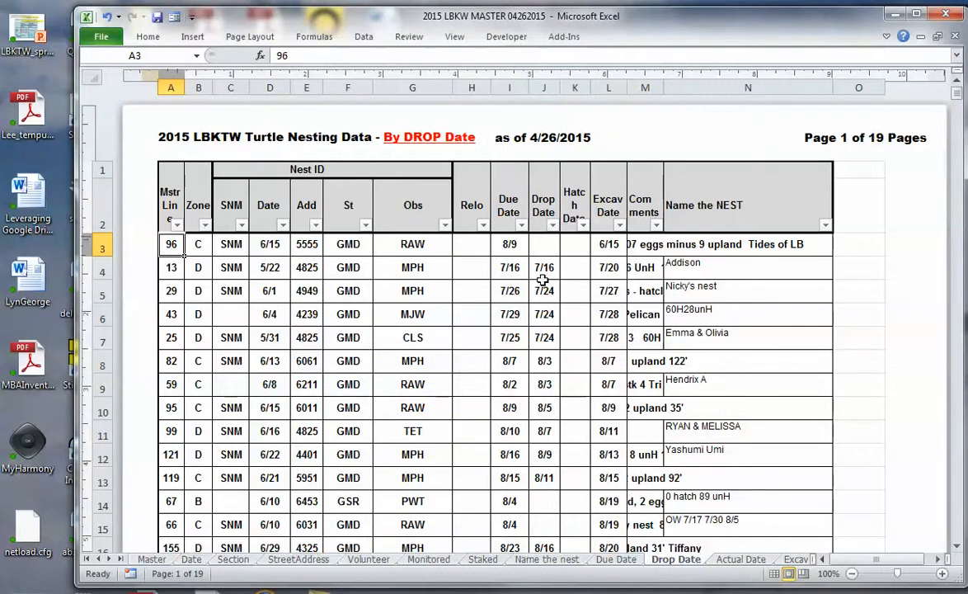
click(740, 559)
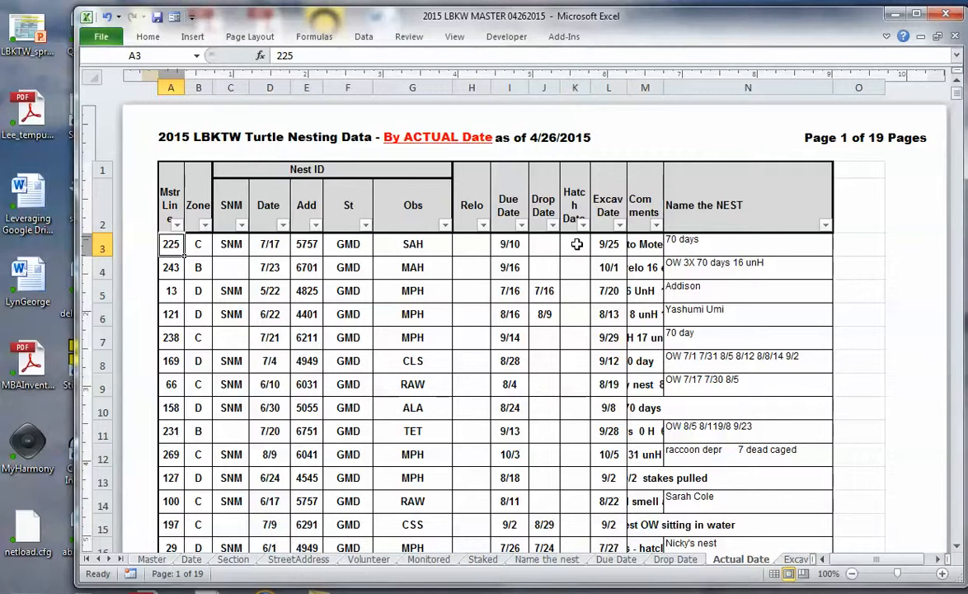
click(108, 559)
click(108, 560)
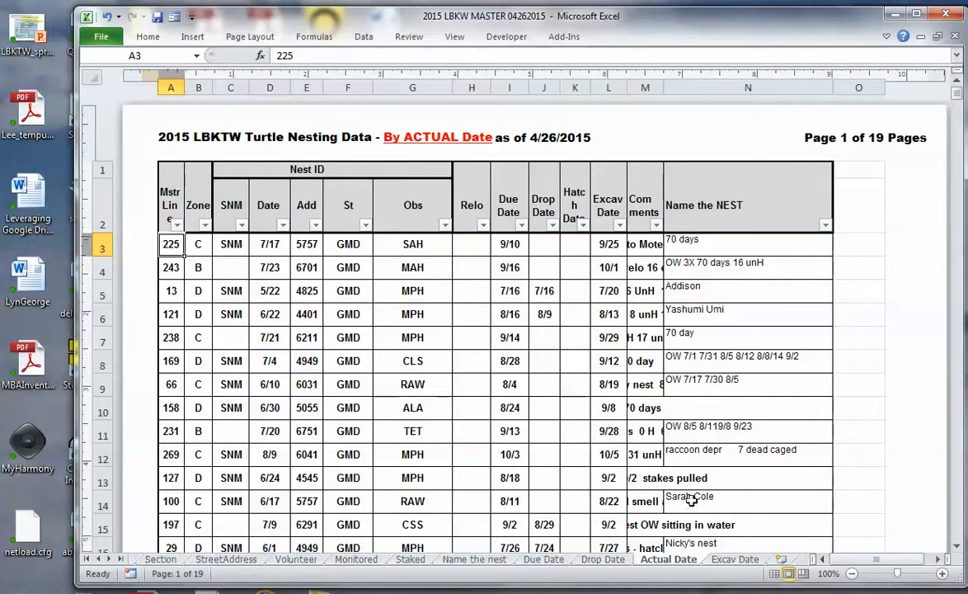
click(738, 559)
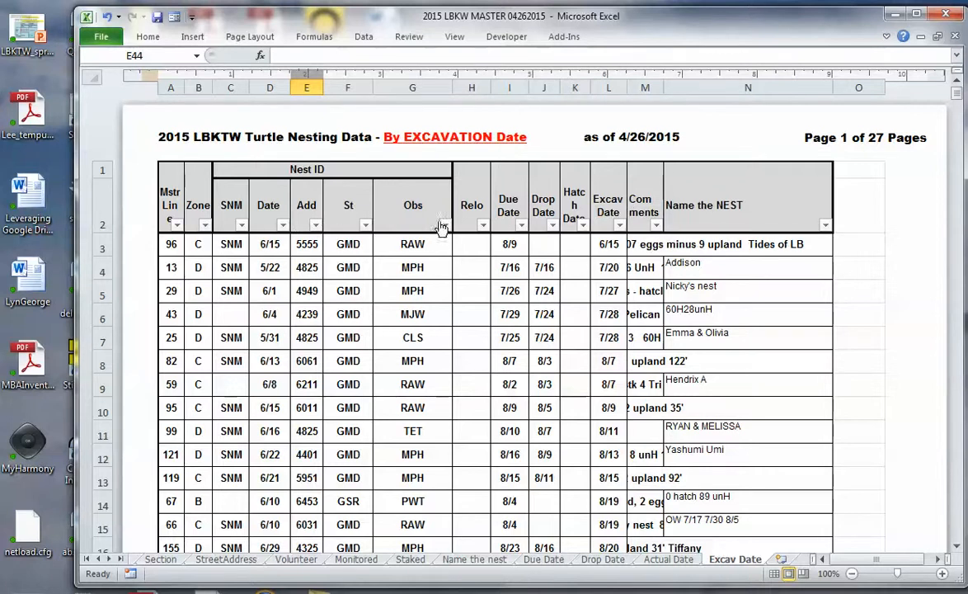
Step: Return to the Master sheet and filter the Excav Date column to show only blank entries
click(85, 559)
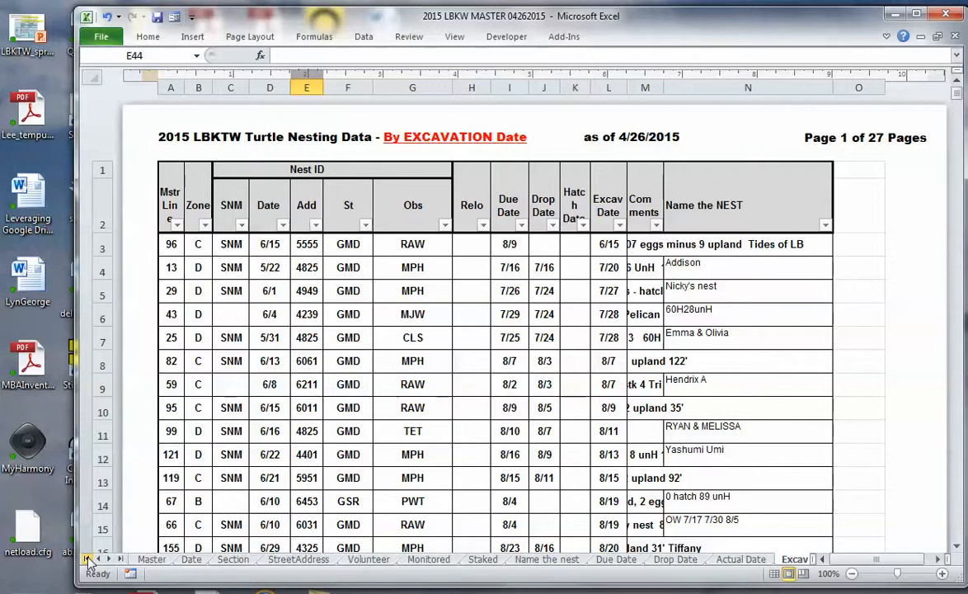
click(151, 560)
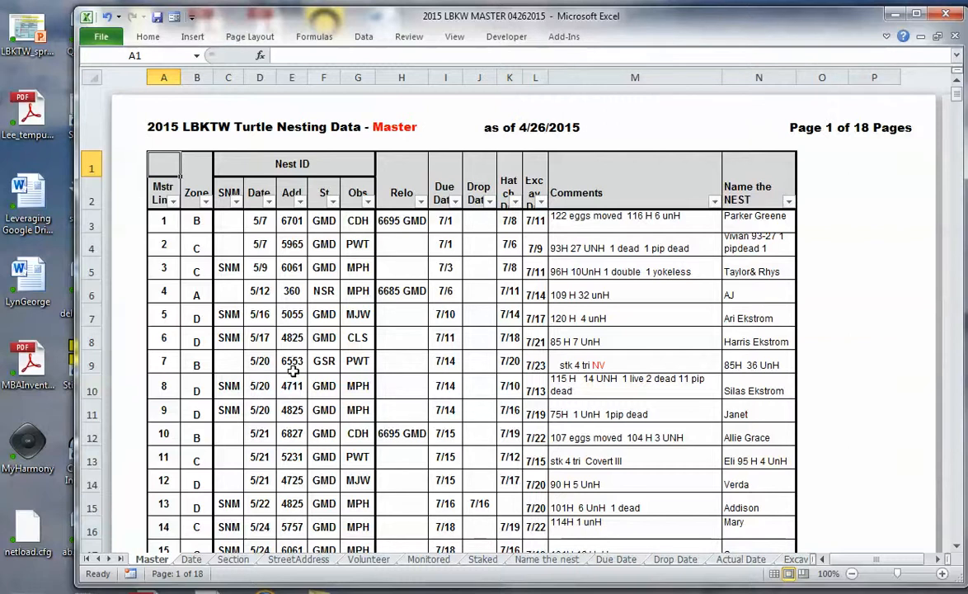
click(541, 203)
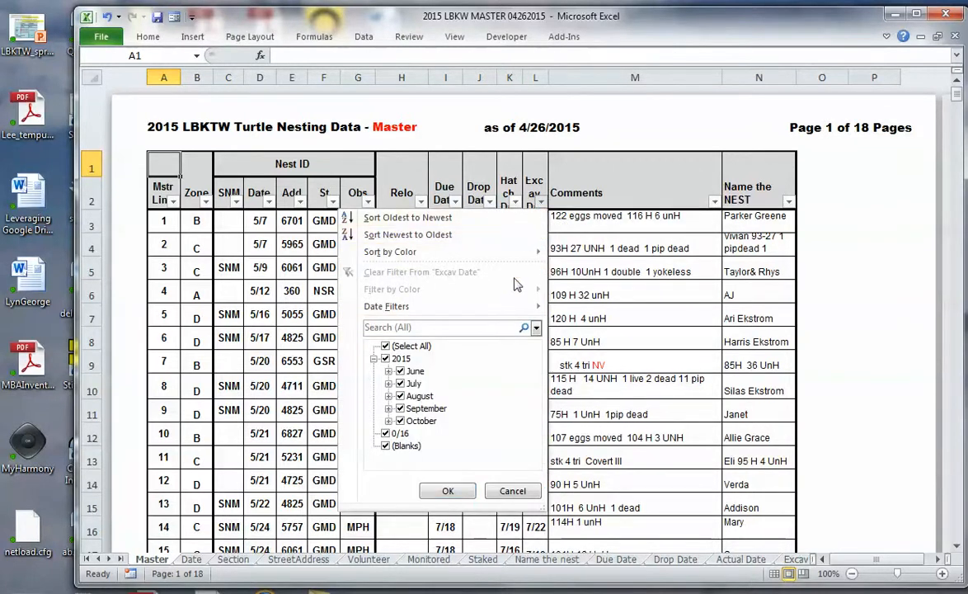
click(385, 347)
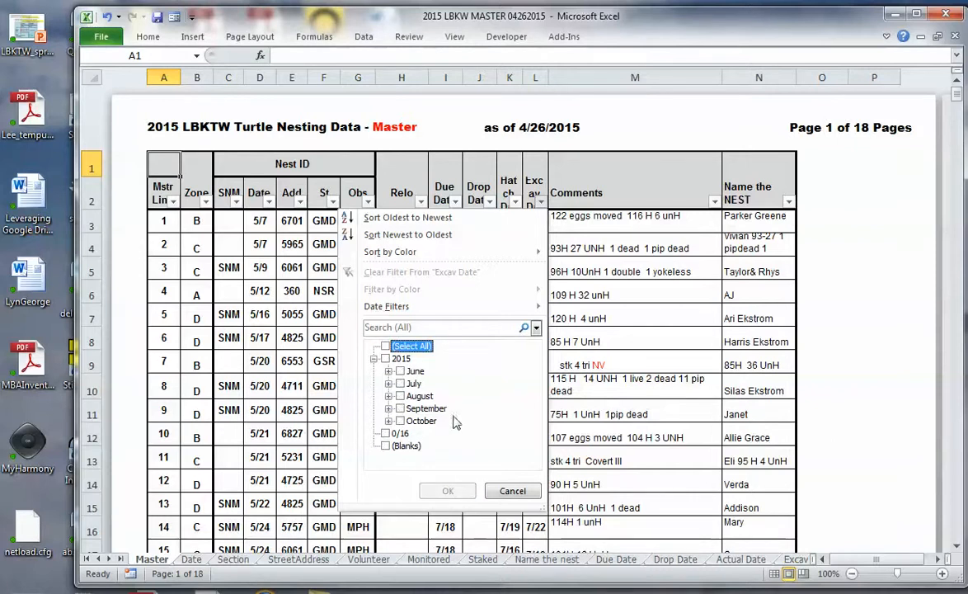
click(385, 447)
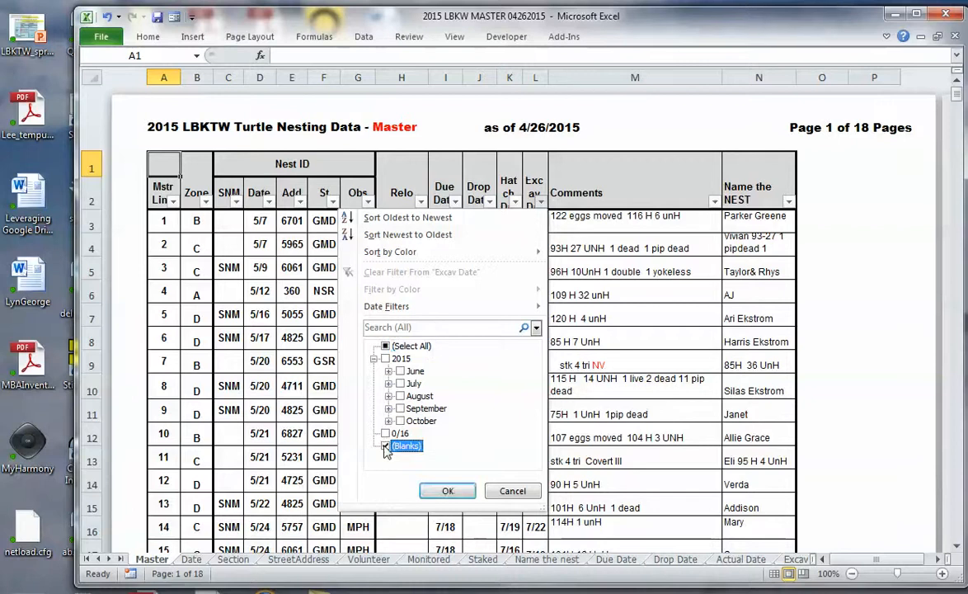
click(449, 491)
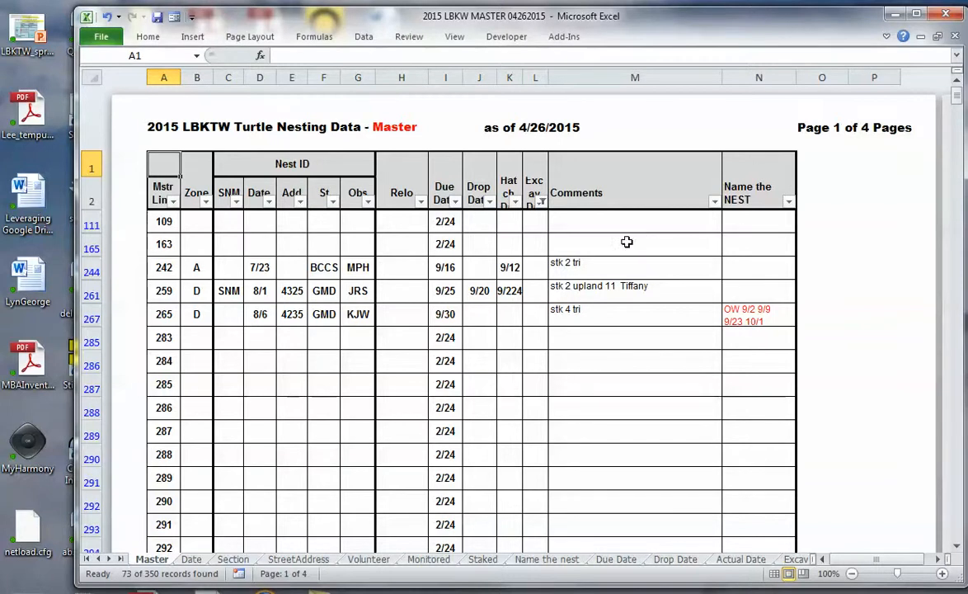
Step: Filter the Master sheet's Due Date column to 2015 only, excluding the 1900 dates
click(455, 203)
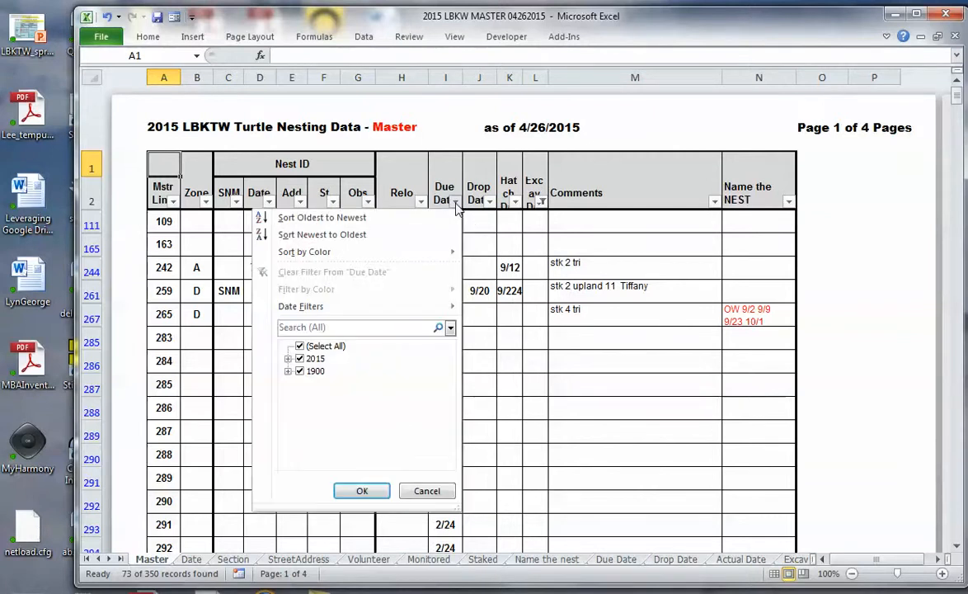
click(299, 347)
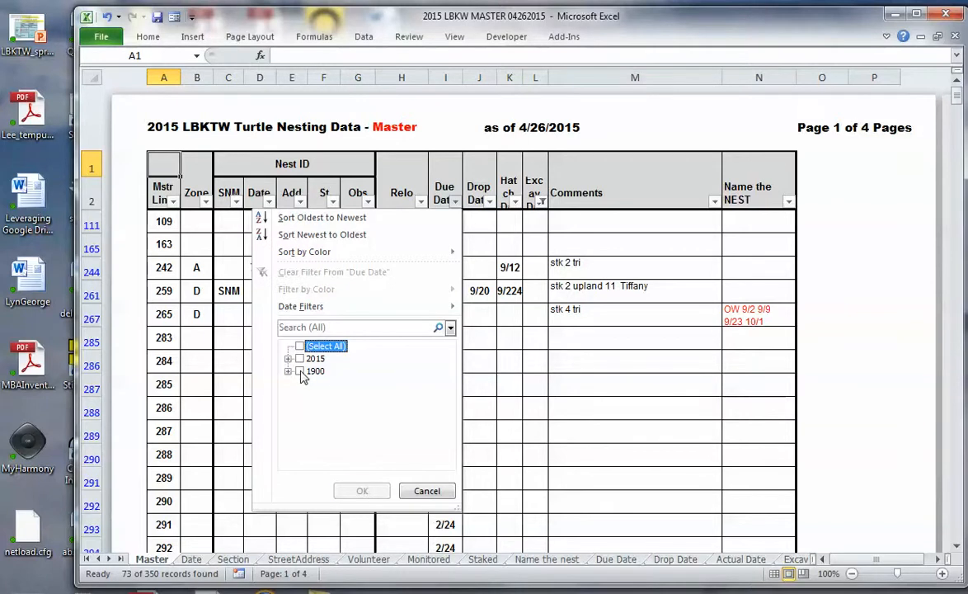
click(299, 371)
click(300, 359)
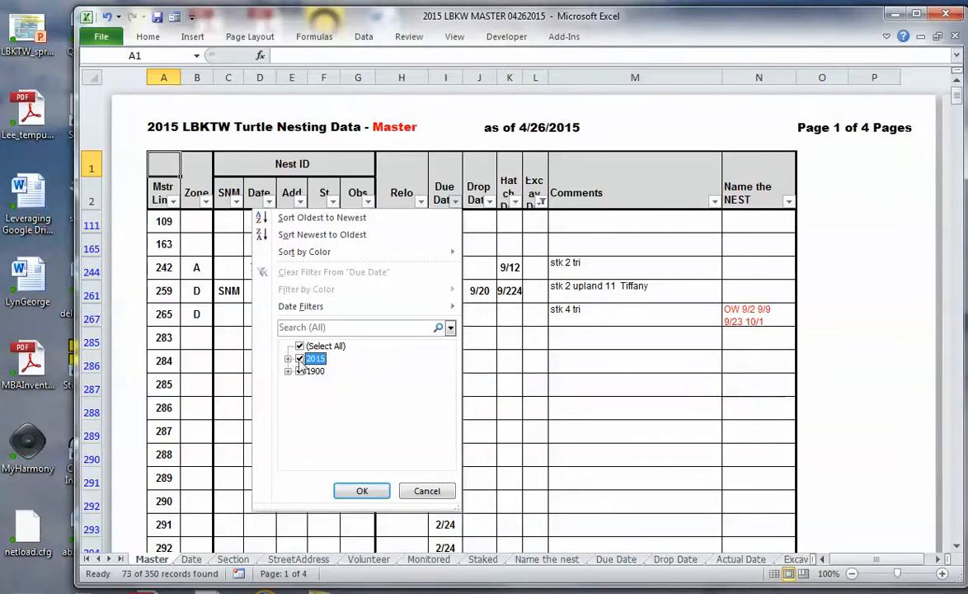
click(300, 371)
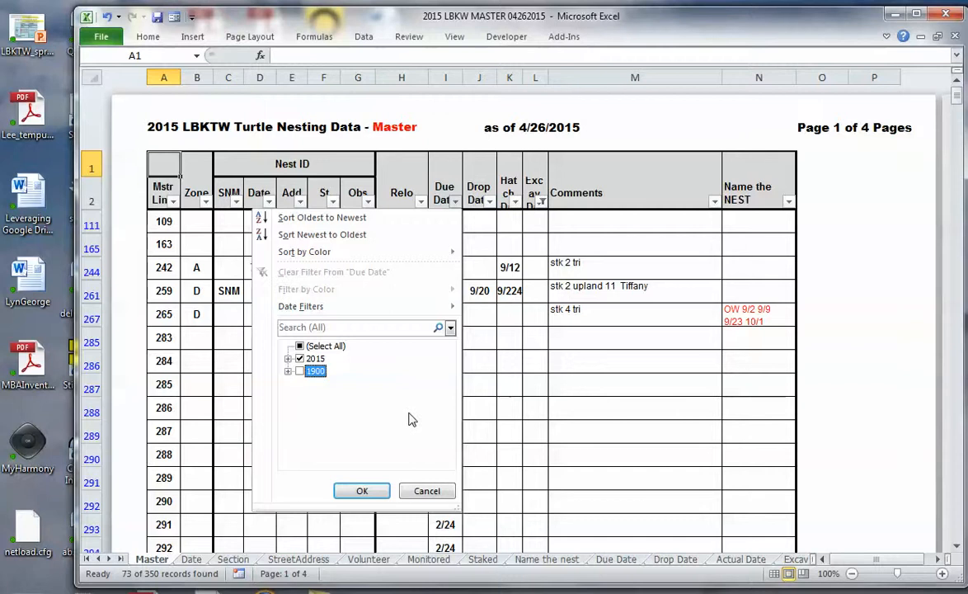
click(363, 492)
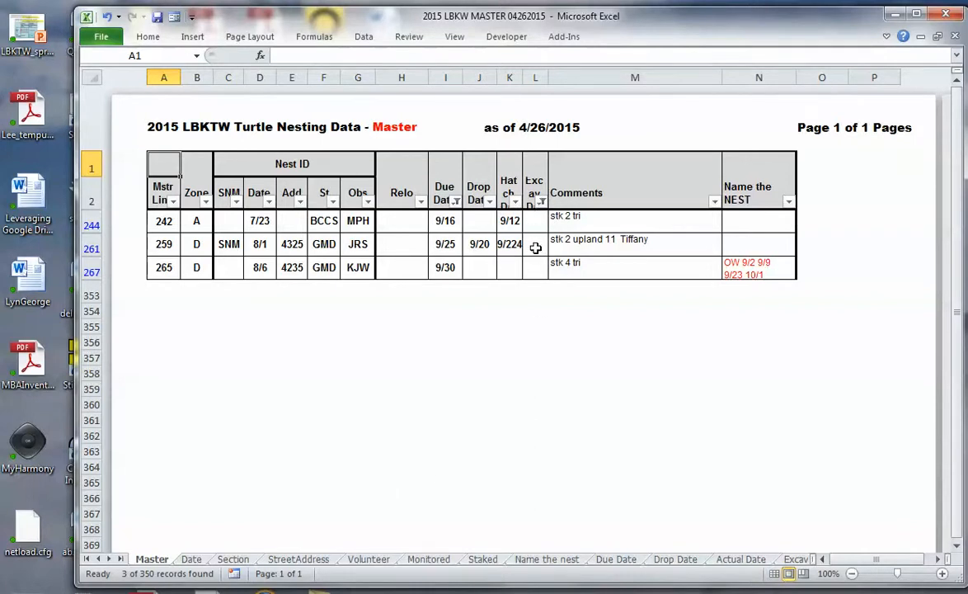
Step: Filter the Master sheet's Zone column to show only zone D
click(205, 202)
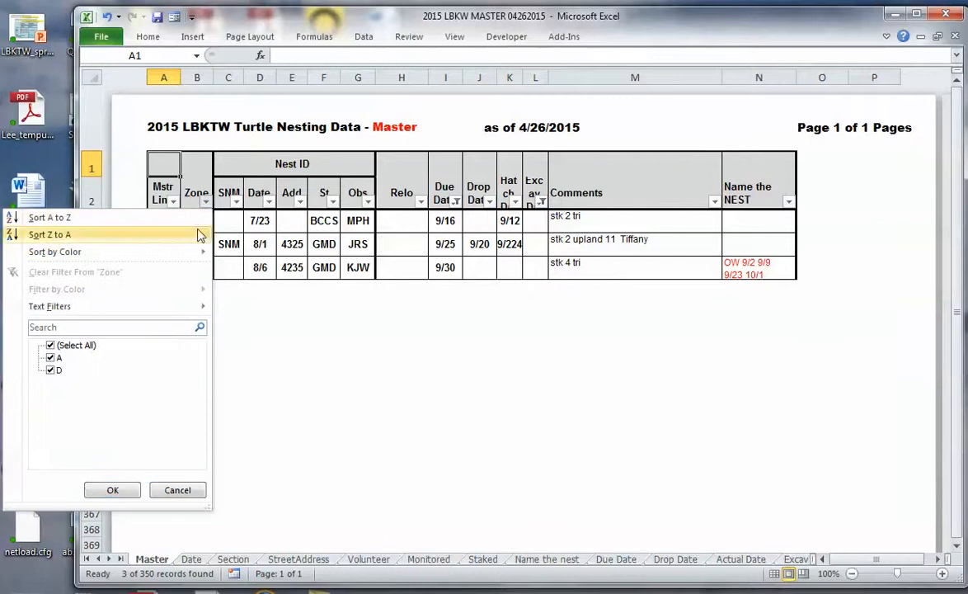
click(50, 345)
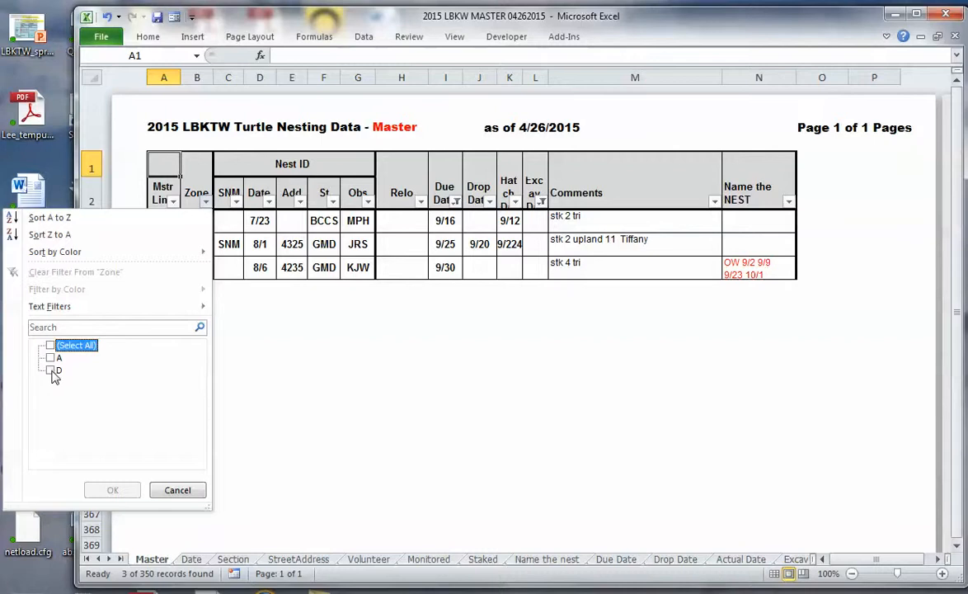
click(51, 370)
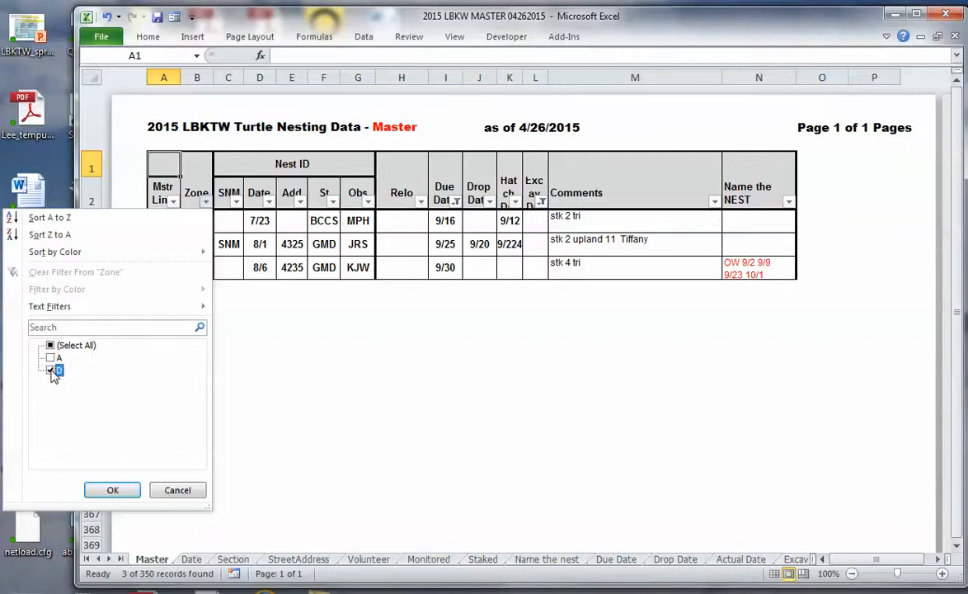
click(113, 490)
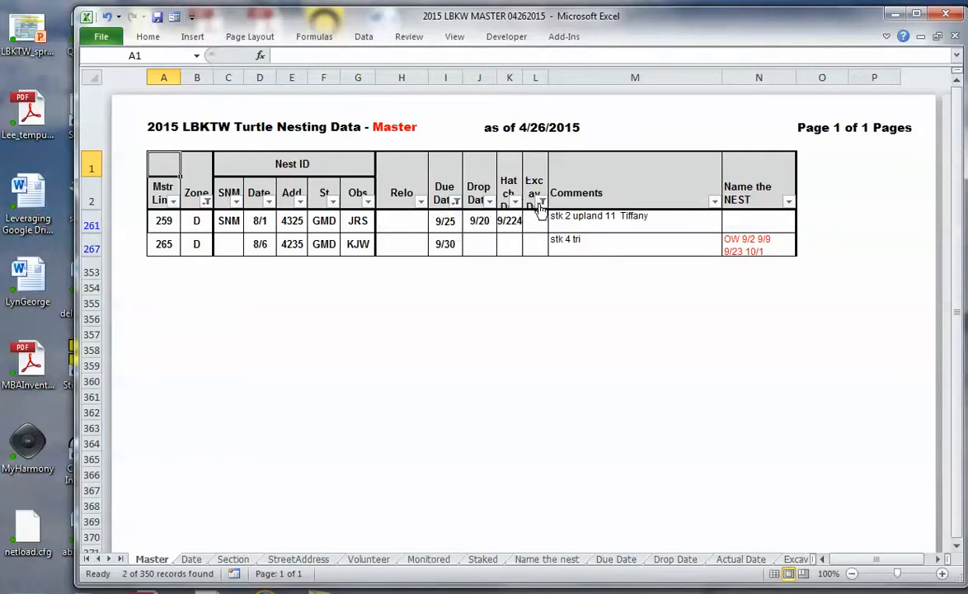
Step: Reselect all zones in the Master sheet's Zone filter
click(206, 202)
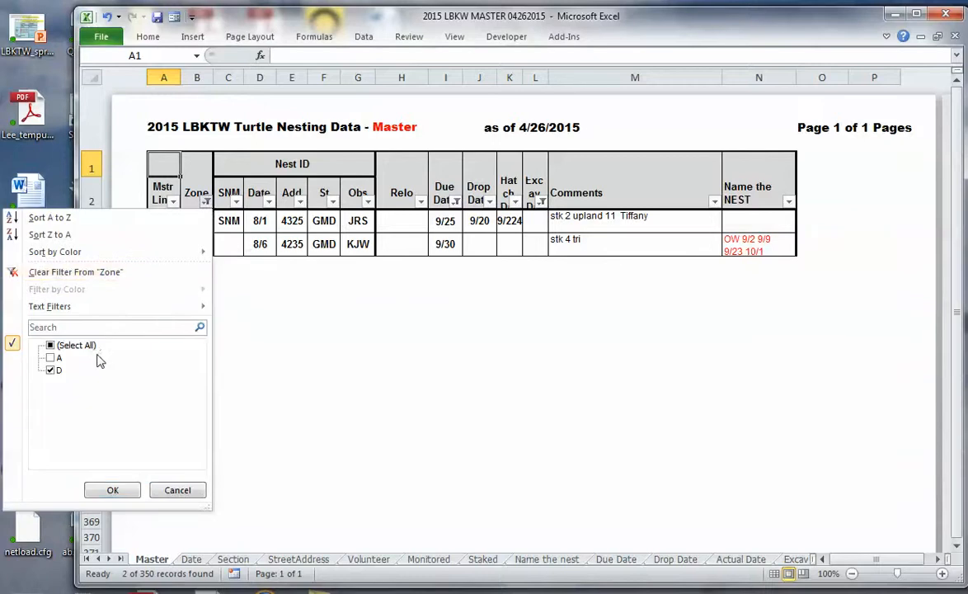
click(50, 346)
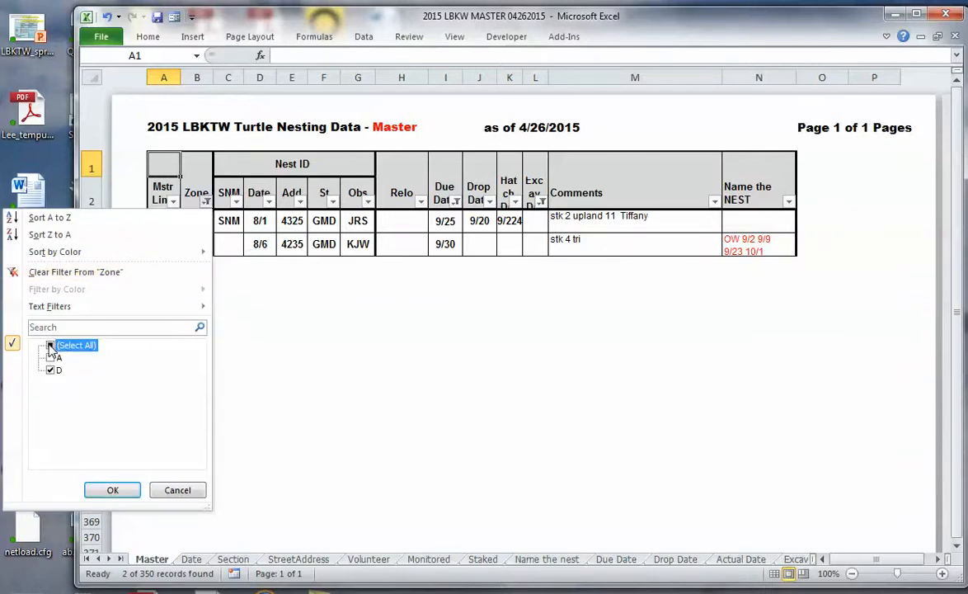
click(112, 490)
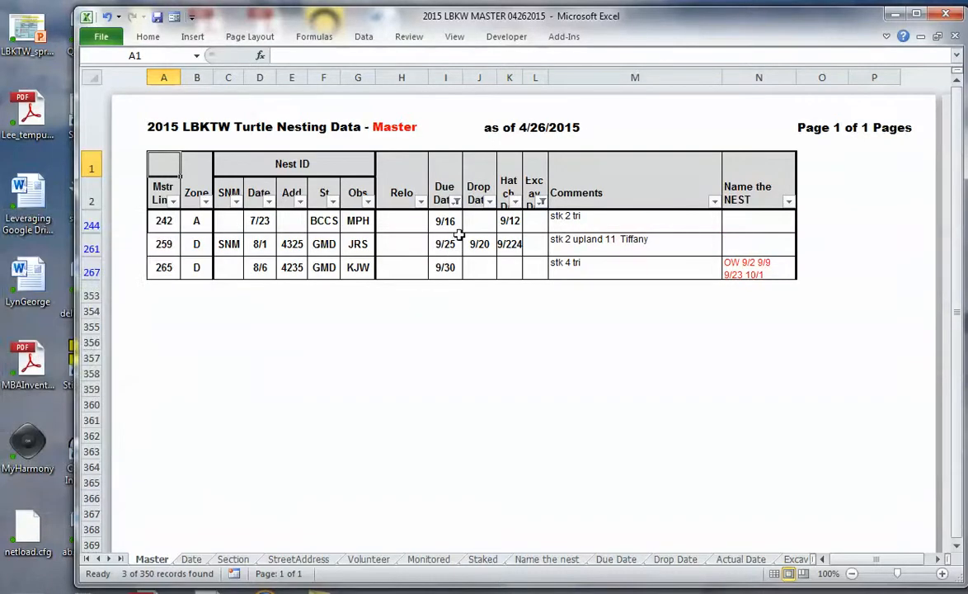
Step: Reselect all dates in the Master sheet's Due Date filter, including the 1900 entries
click(455, 203)
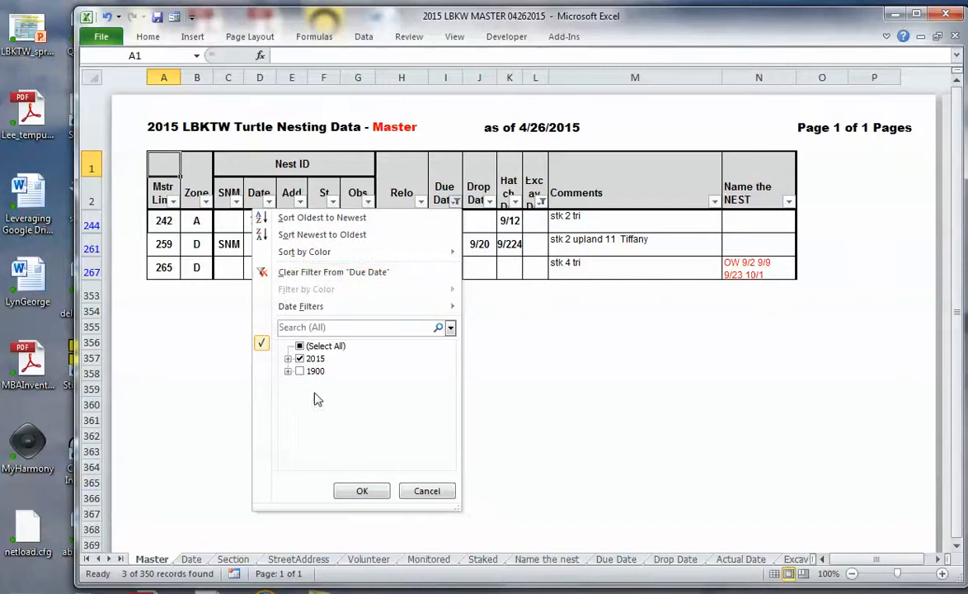
click(300, 346)
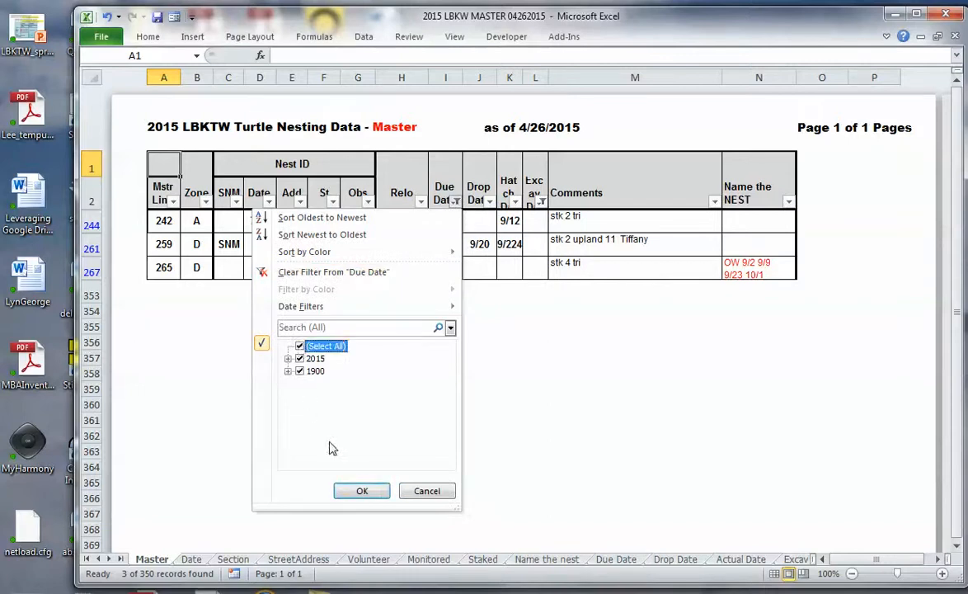
click(362, 491)
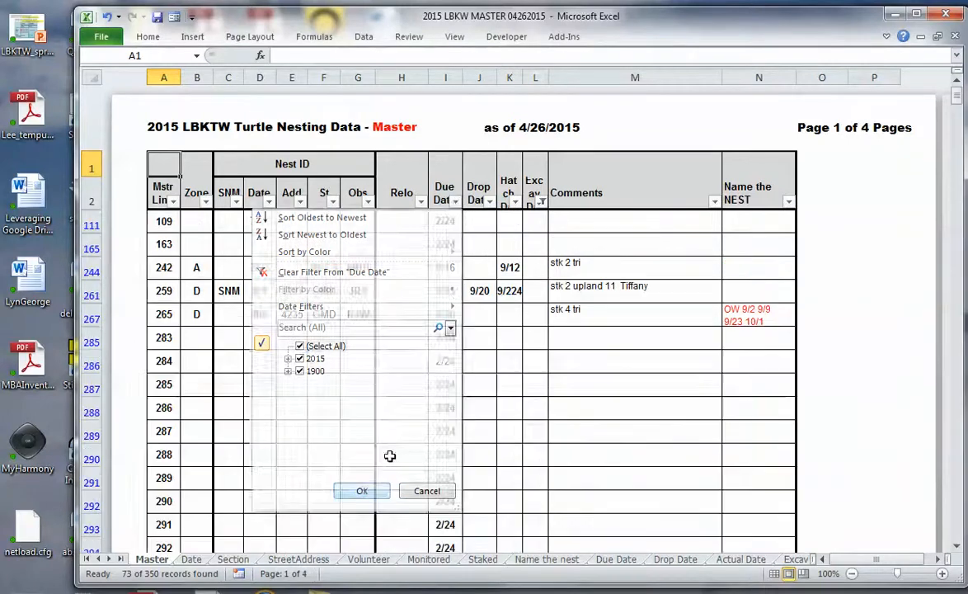
Step: Reselect all entries in the Master sheet's Excav Date filter to show every nest record again
click(540, 202)
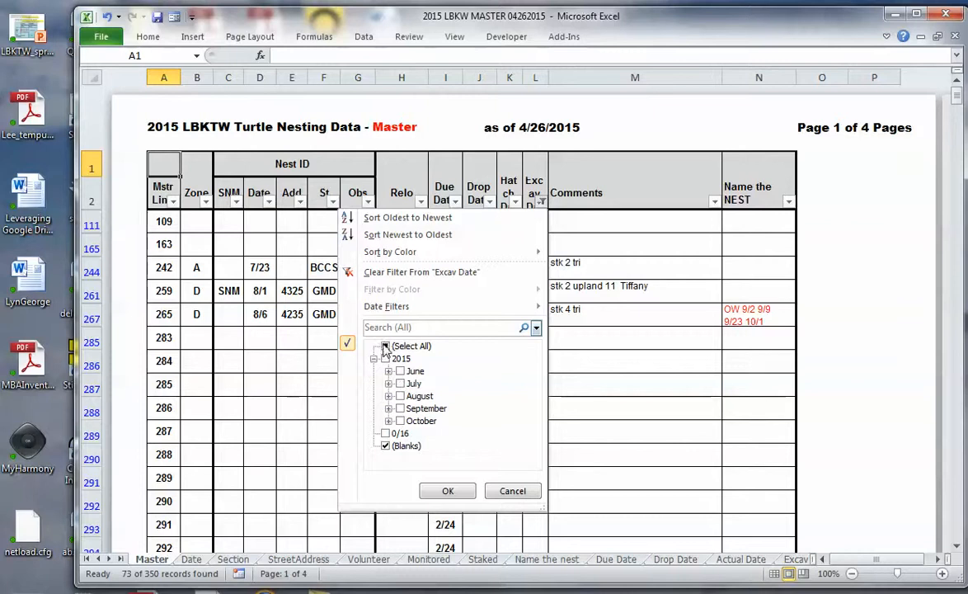
click(386, 346)
click(446, 492)
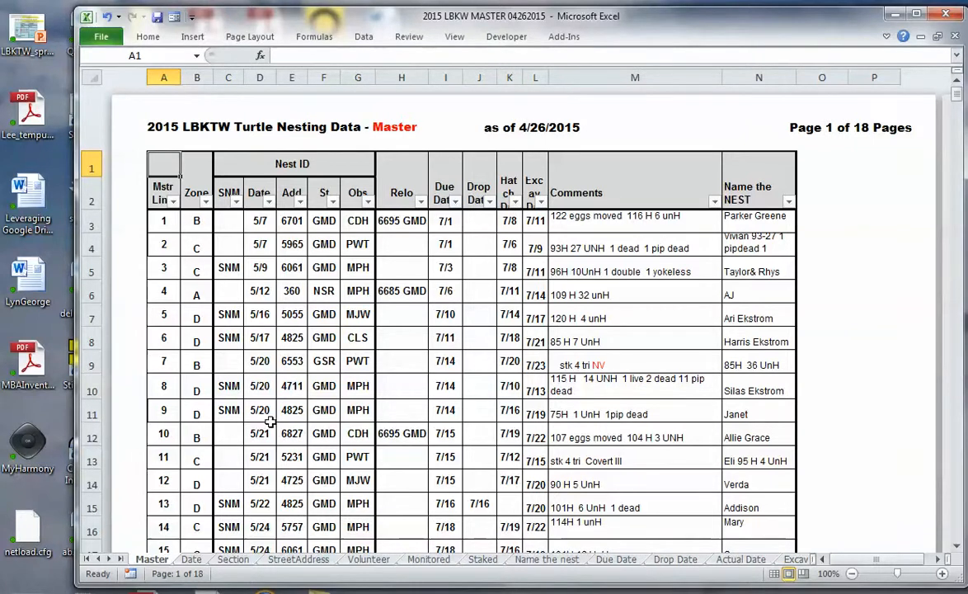
Step: Examine the unfiltered Master sheet's nest records from the first page through the empty lines on page 15, returning to the start
drag(254, 408, 285, 409)
scroll(271, 423, down, 15)
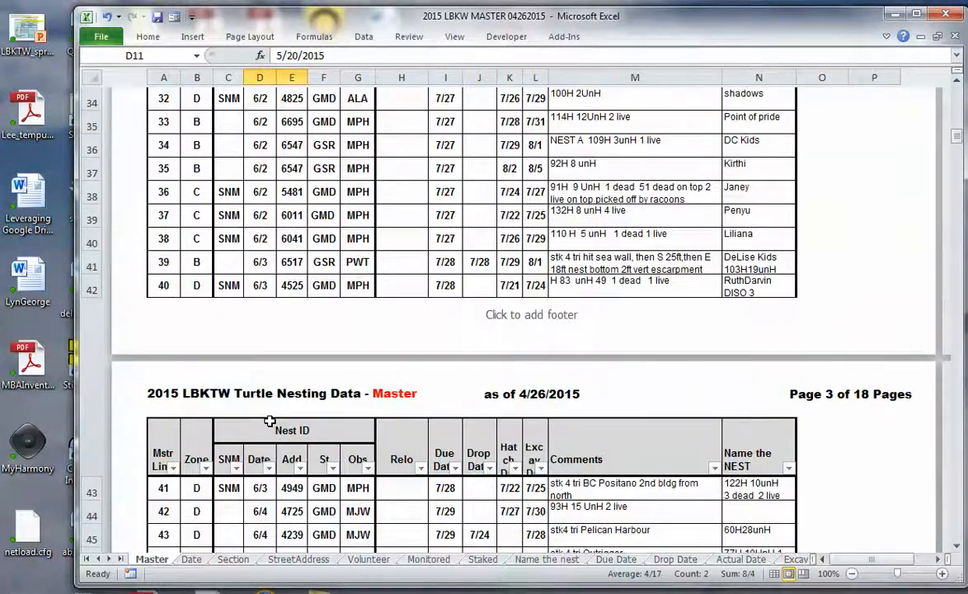
scroll(270, 422, down, 7)
scroll(268, 422, down, 20)
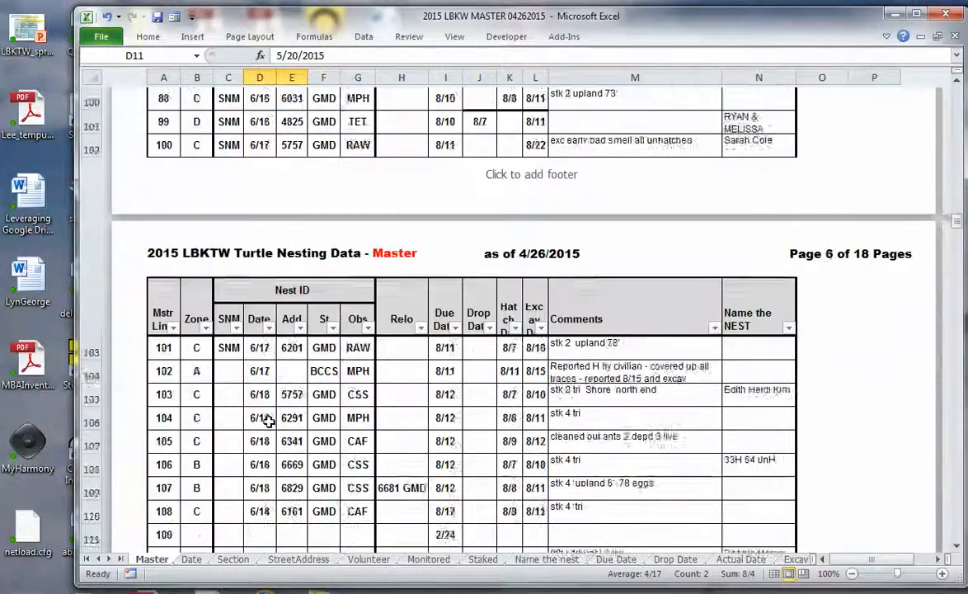
scroll(268, 427, down, 20)
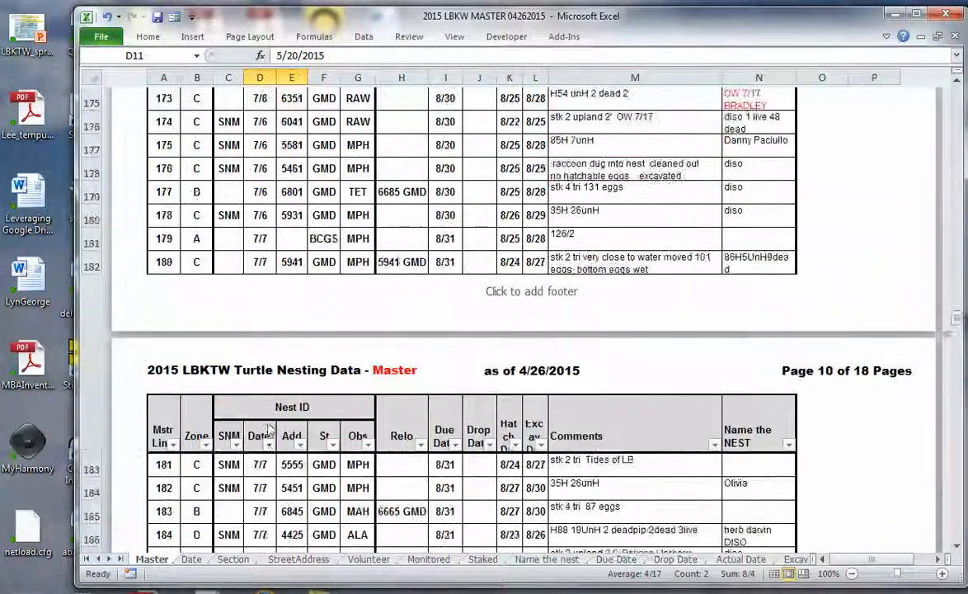
scroll(268, 423, down, 18)
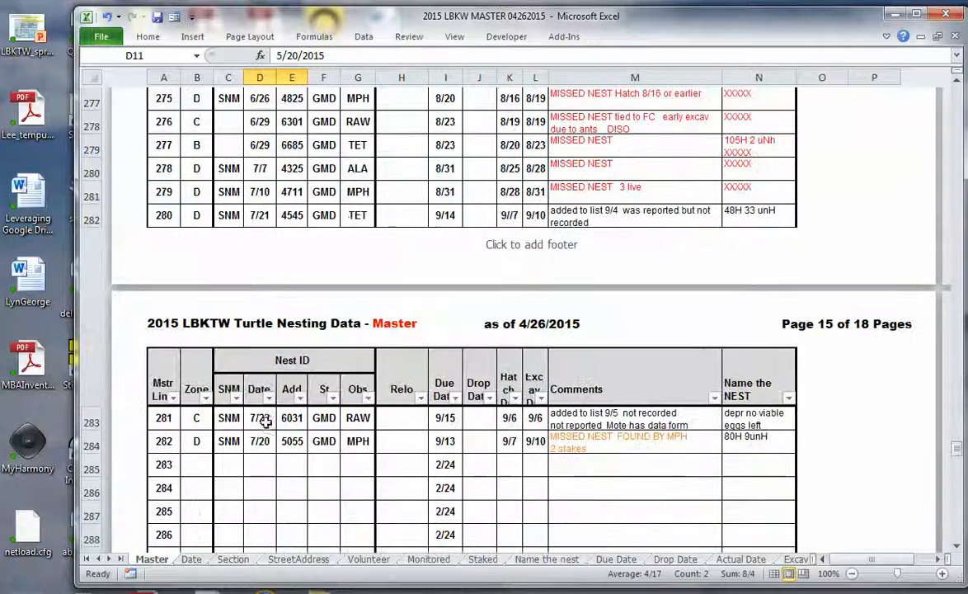
scroll(267, 427, up, 10)
scroll(266, 426, down, 4)
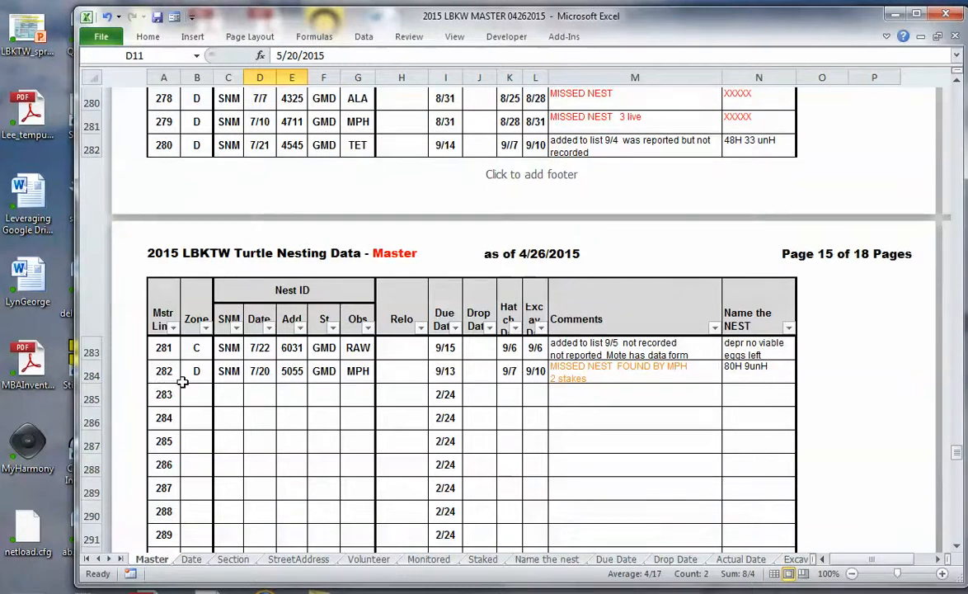
scroll(182, 382, up, 7)
scroll(181, 402, up, 8)
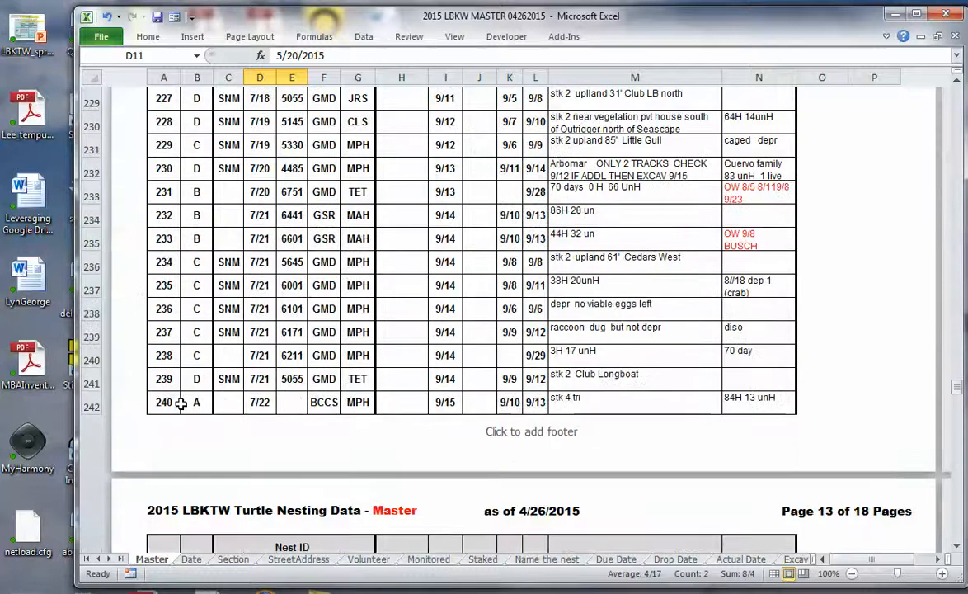
scroll(183, 403, up, 5)
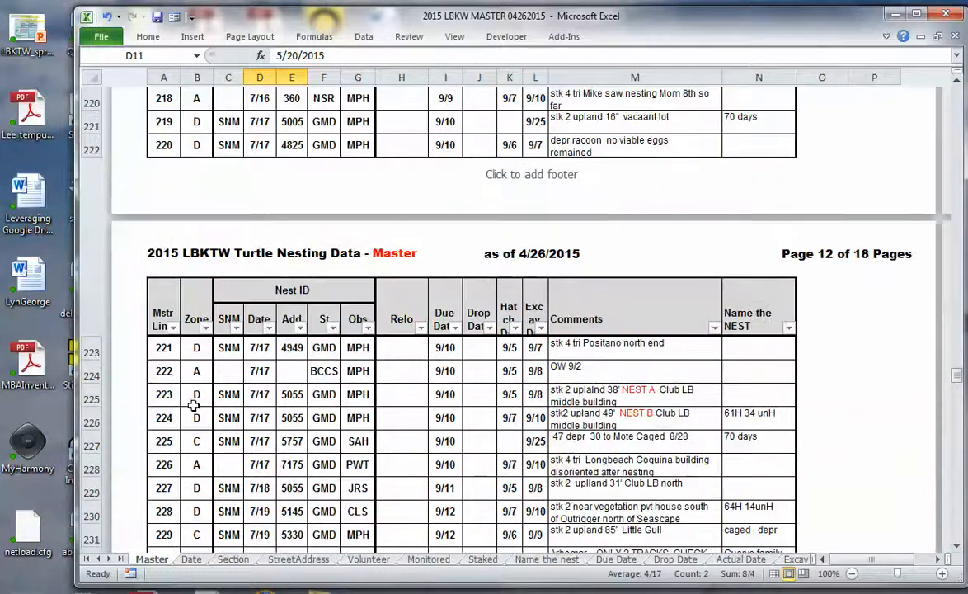
scroll(191, 404, up, 1)
scroll(193, 405, up, 20)
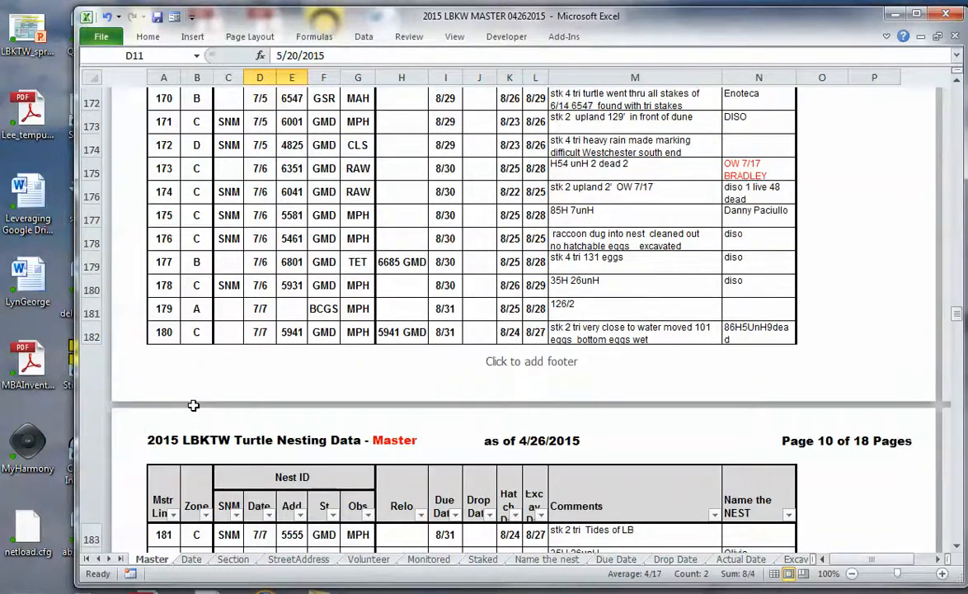
scroll(193, 405, up, 15)
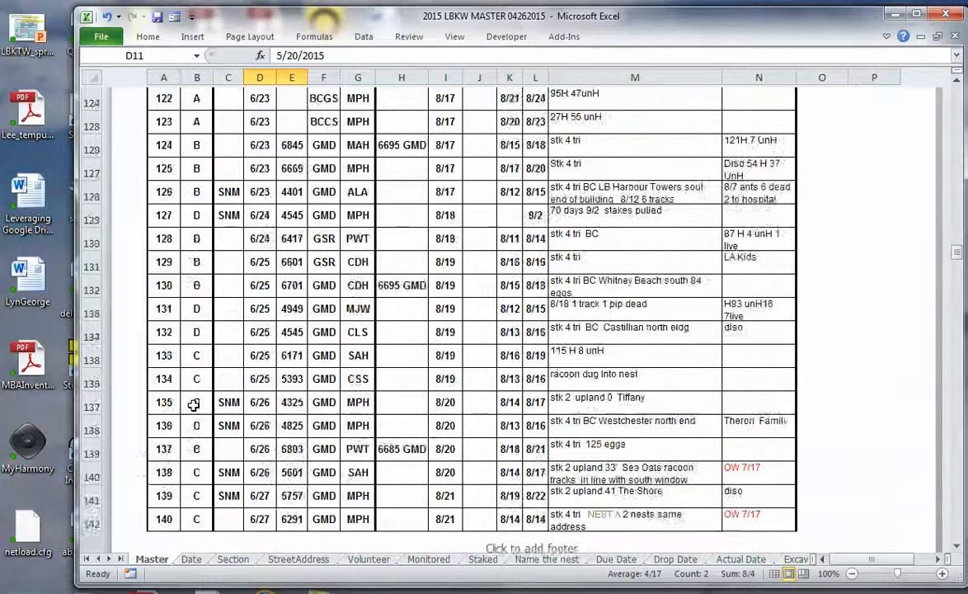
scroll(193, 405, up, 2)
scroll(193, 405, up, 20)
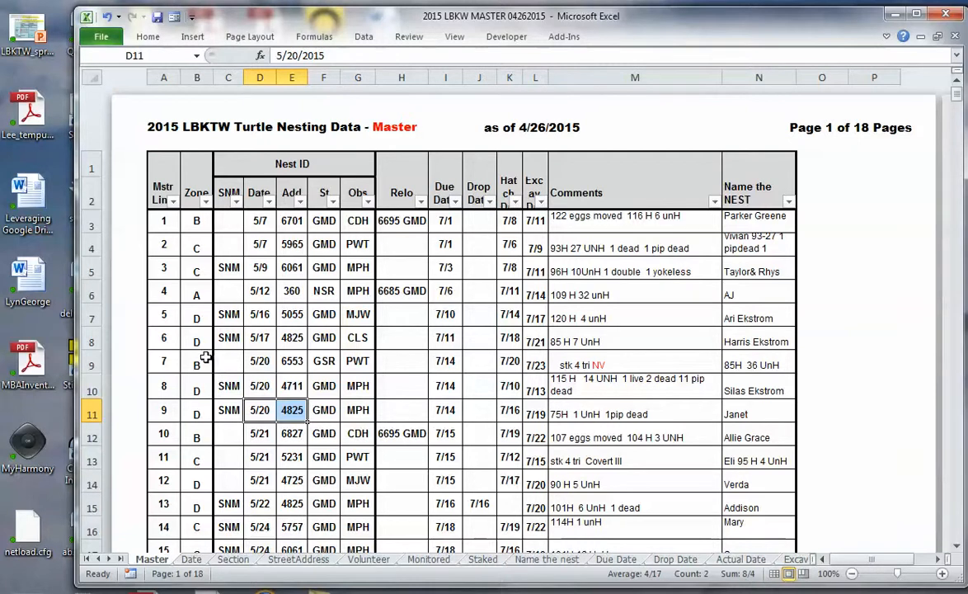
Step: Sort the Master sheet by the Zone column from A to Z and review the zone A and B rows
click(206, 202)
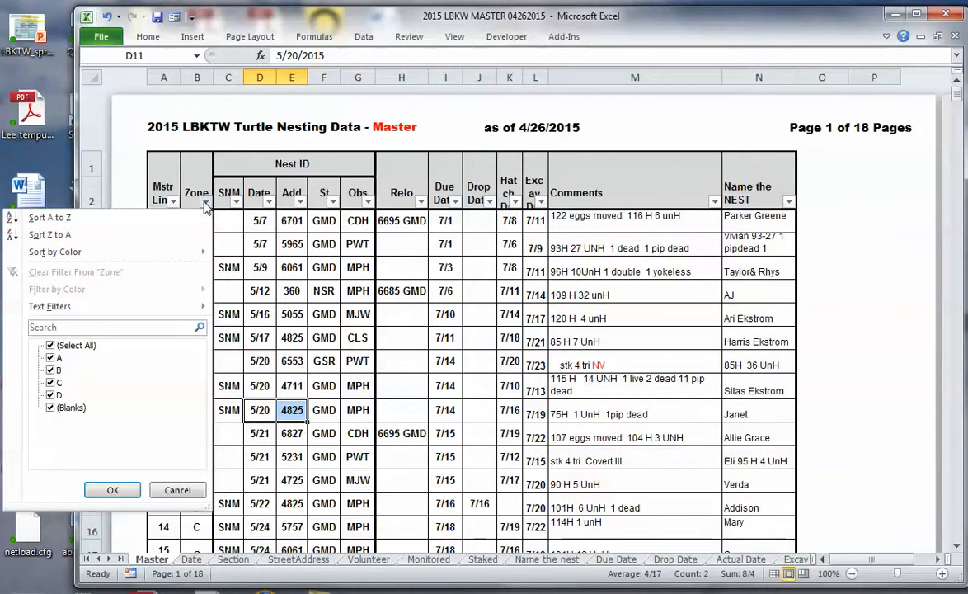
click(50, 218)
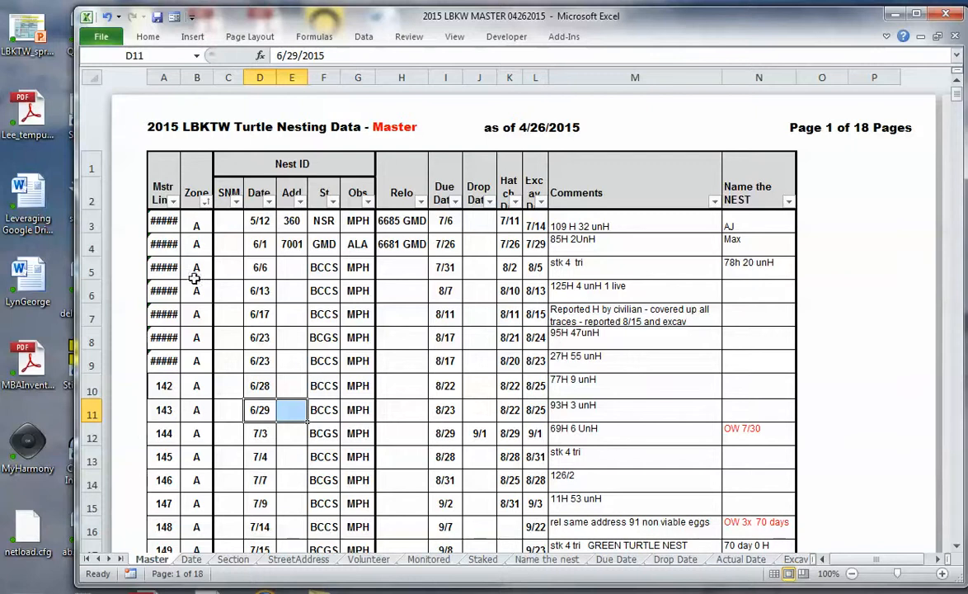
scroll(228, 299, down, 4)
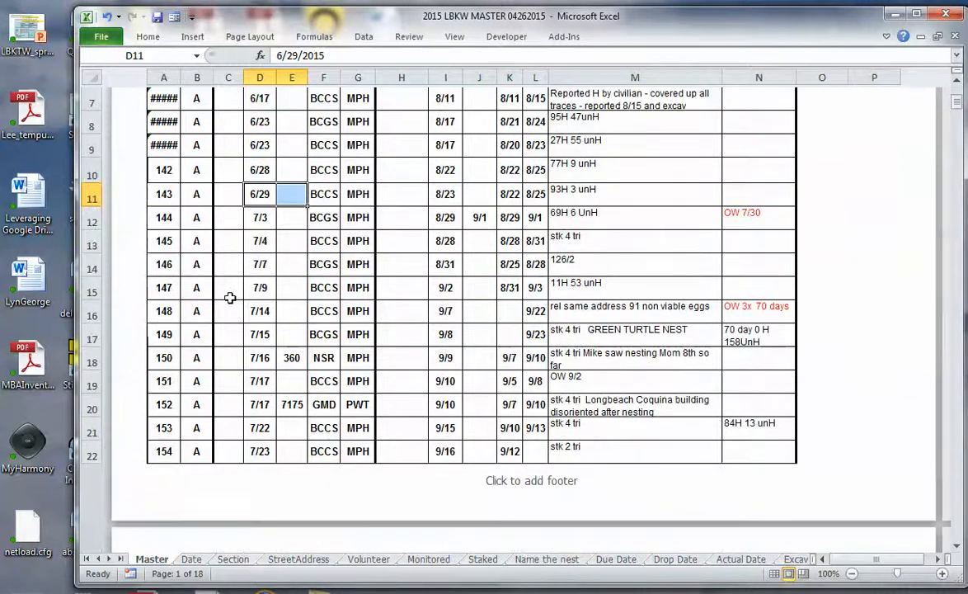
scroll(227, 299, up, 4)
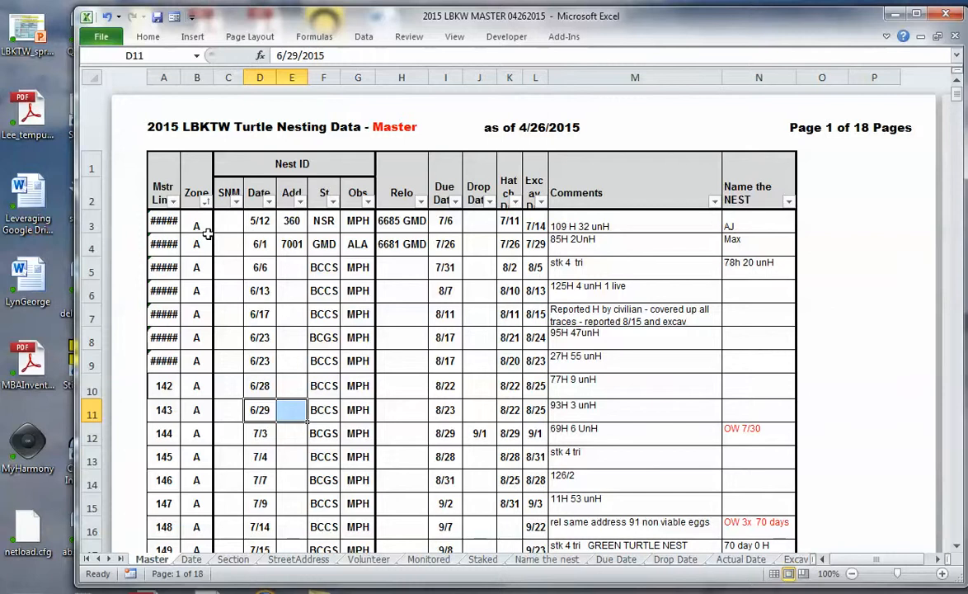
scroll(206, 248, down, 6)
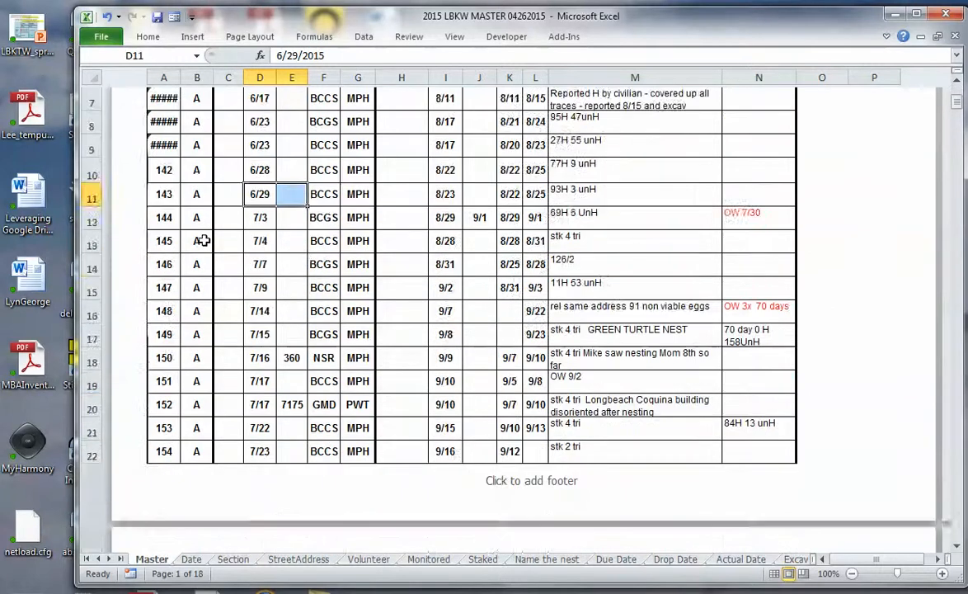
scroll(204, 240, down, 10)
scroll(201, 238, up, 15)
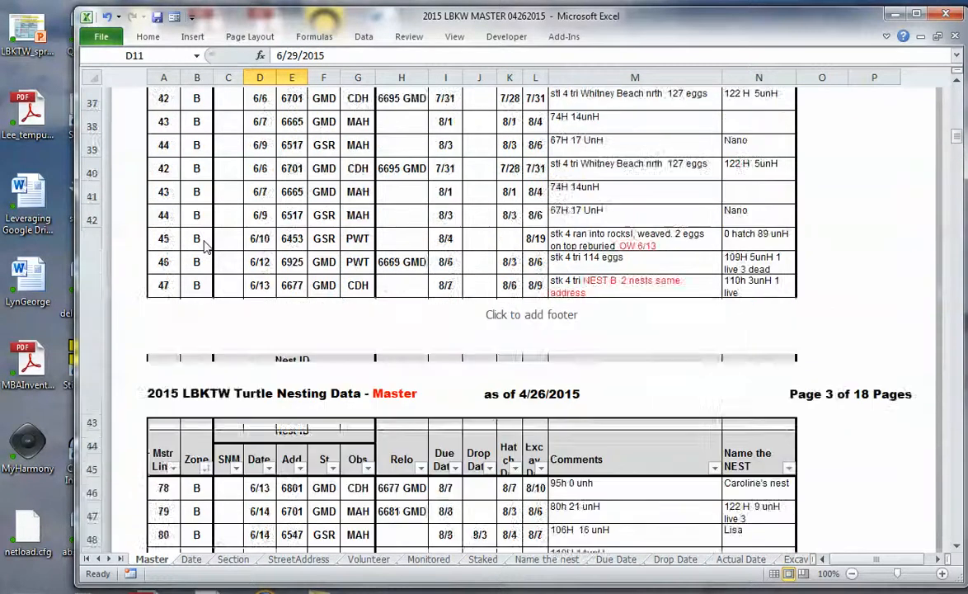
scroll(202, 239, up, 5)
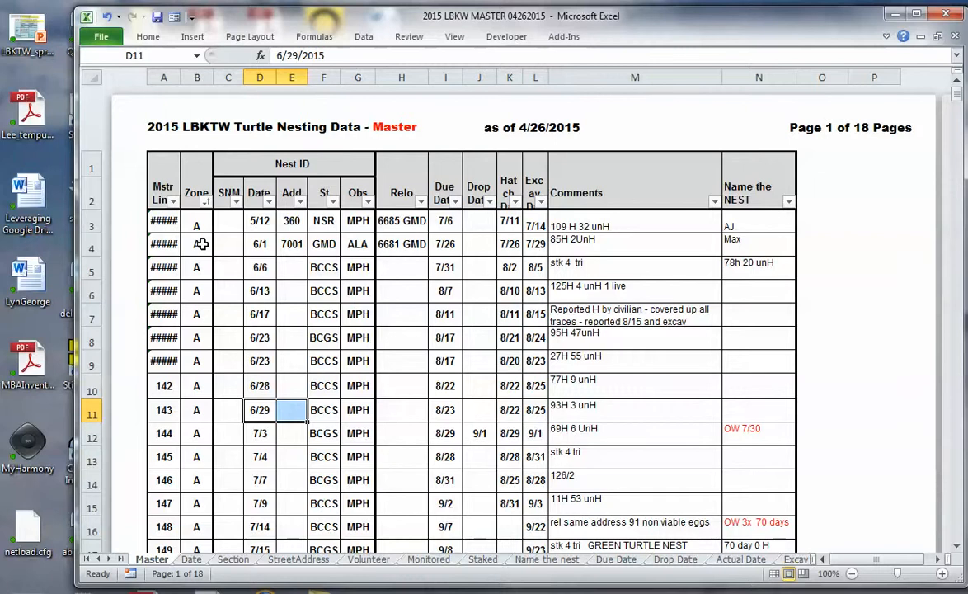